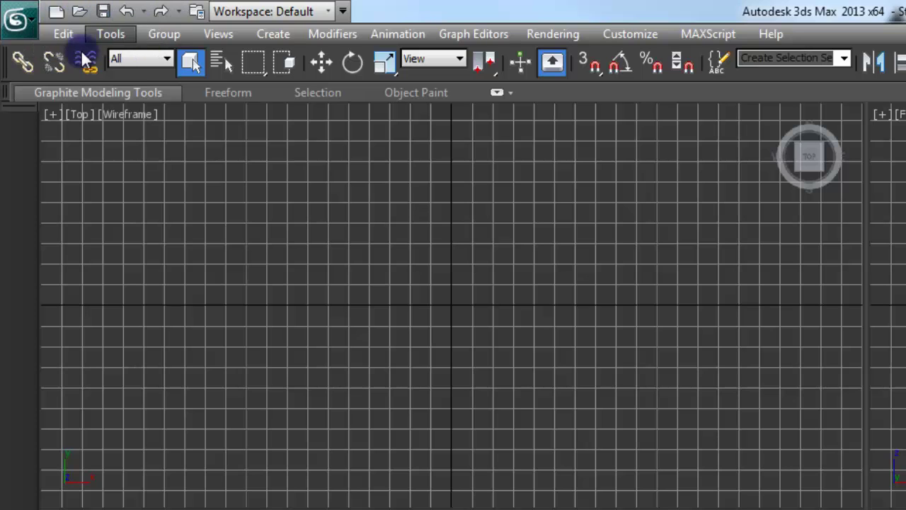
click(63, 34)
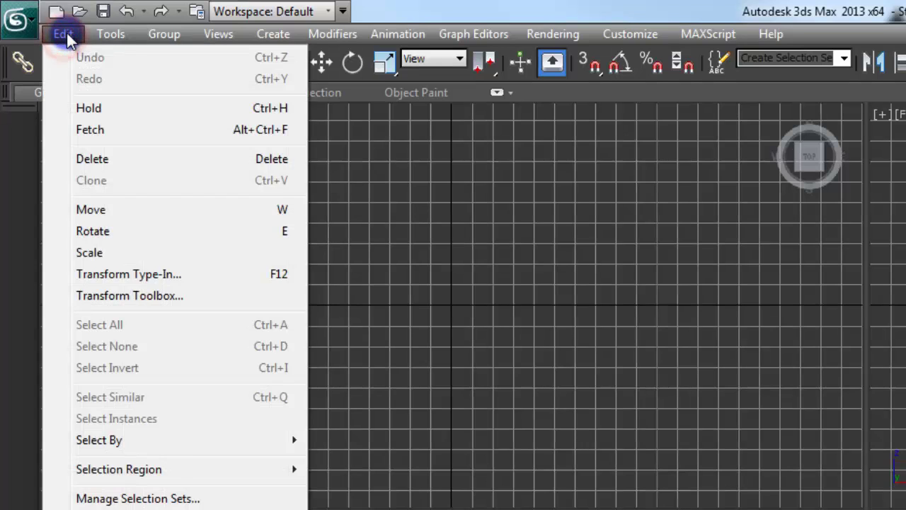
mouse_move(104, 47)
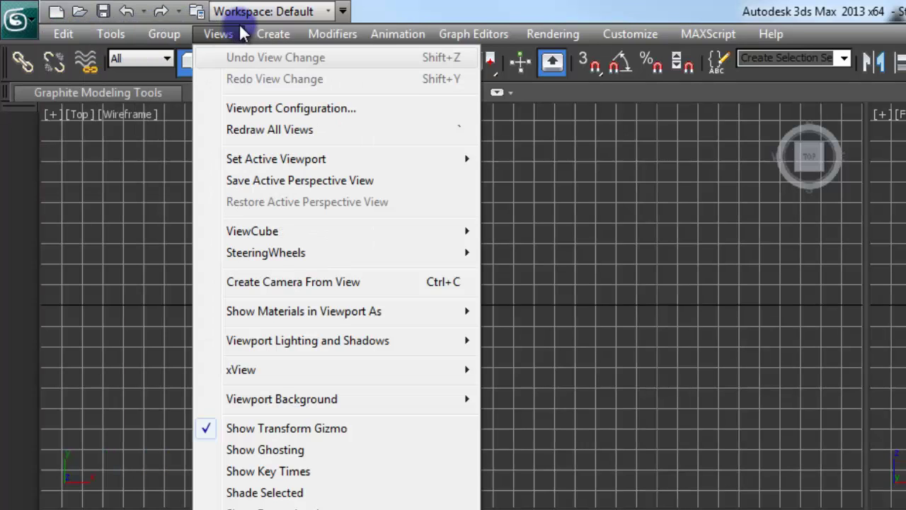
mouse_move(382, 30)
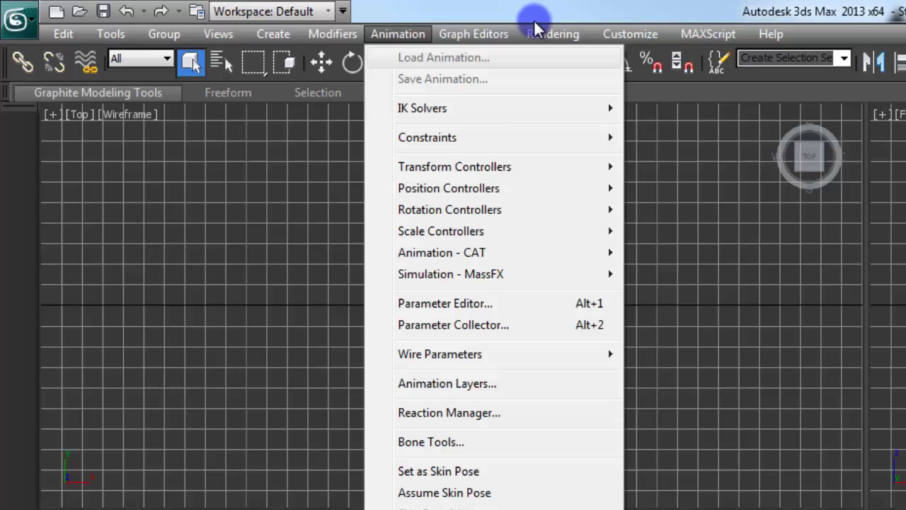
mouse_move(570, 41)
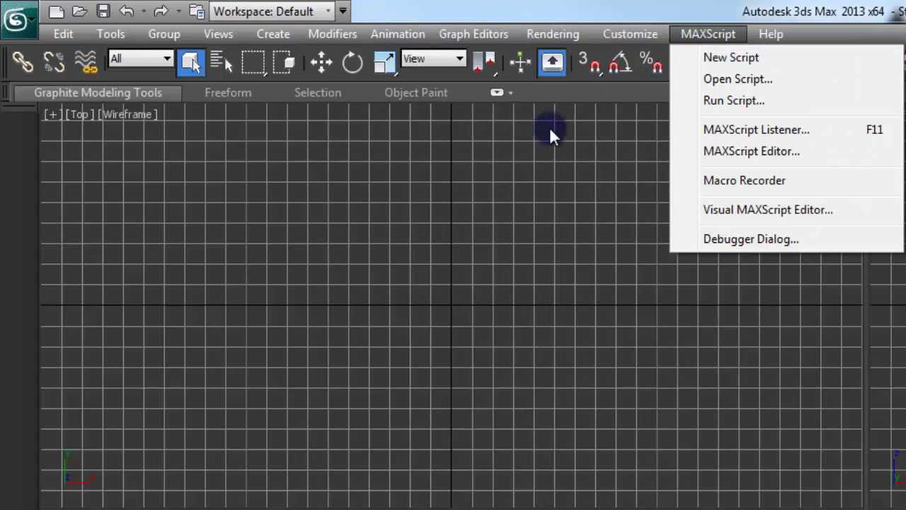
mouse_move(273, 34)
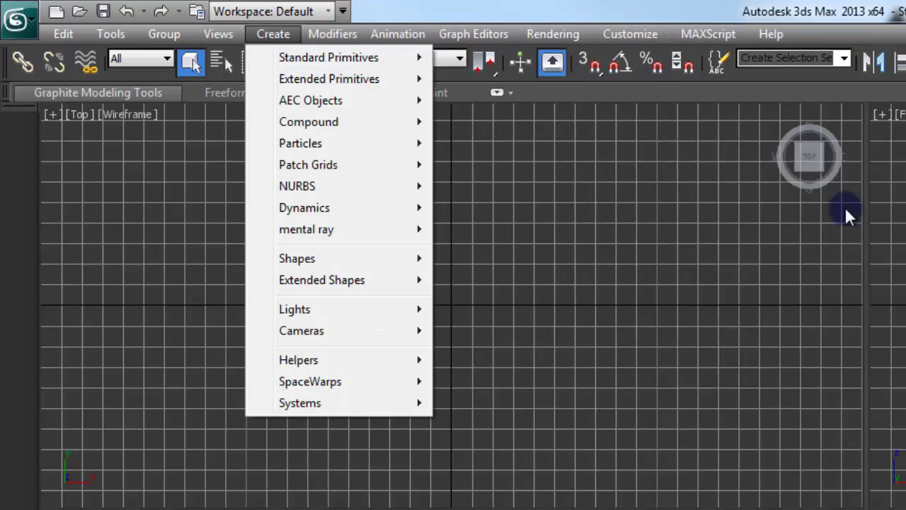
click(680, 316)
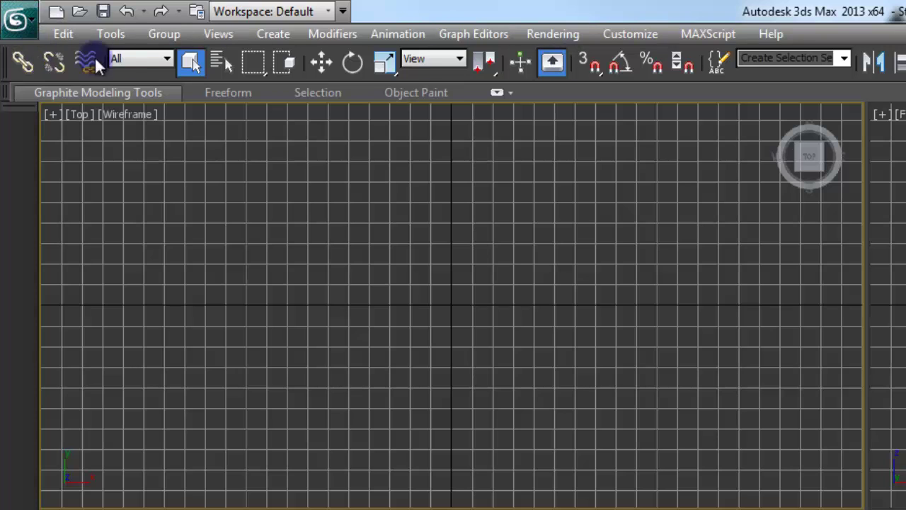
Reset the scene to its default state and confirm the reset.
click(25, 27)
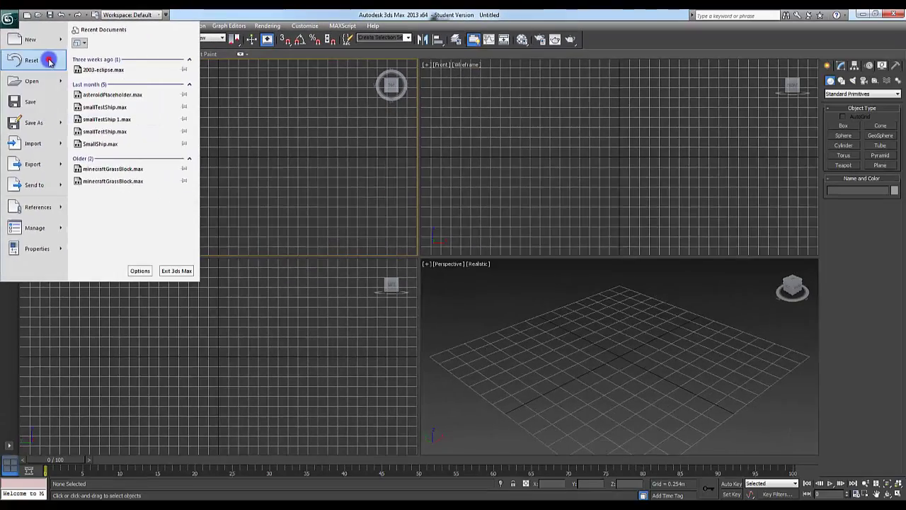
click(113, 109)
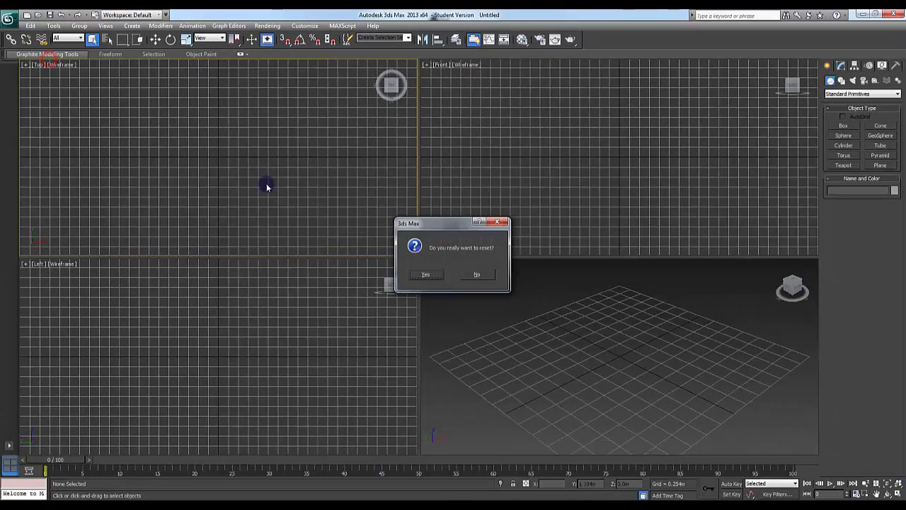
click(427, 275)
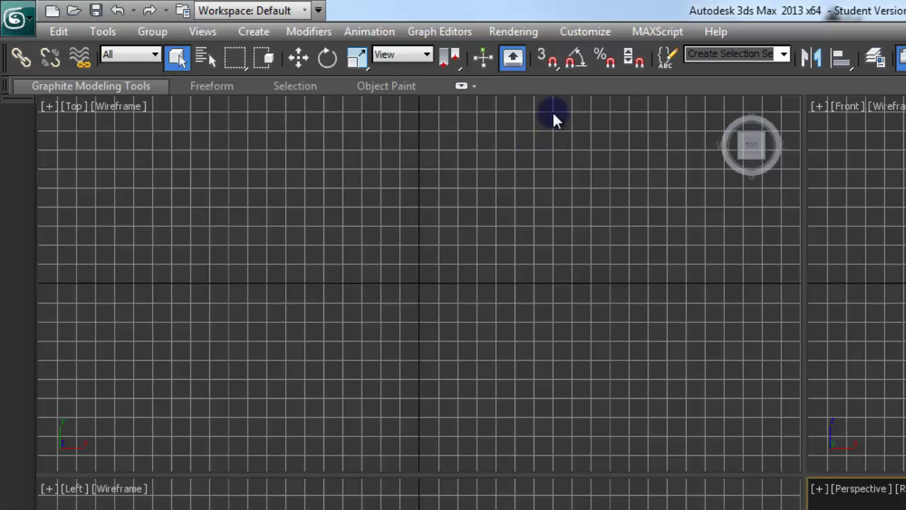
Try the viewport layout with three small views above one large view, and return to the layout of four equal views.
mouse_move(543, 89)
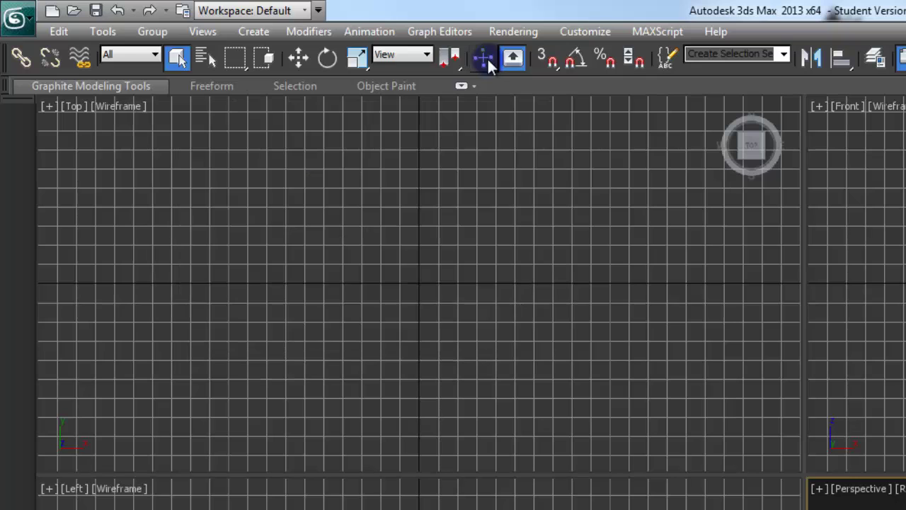
mouse_move(516, 93)
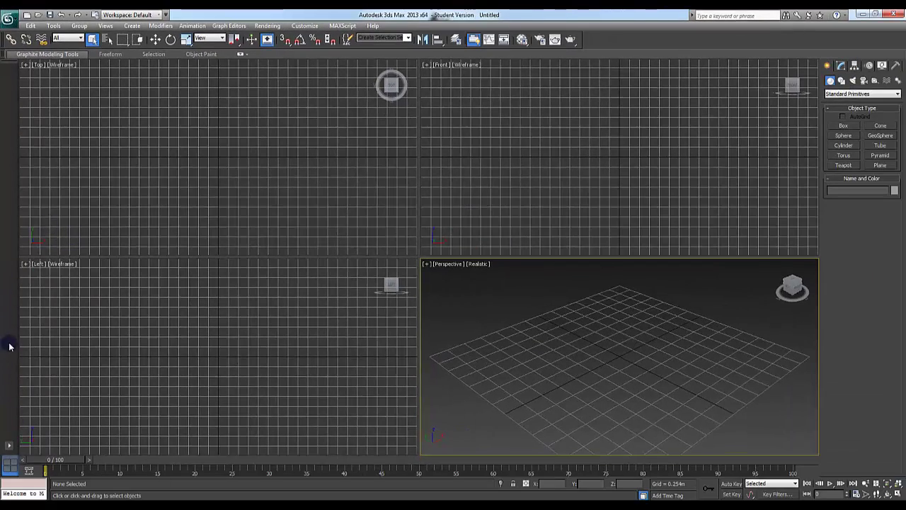
click(8, 444)
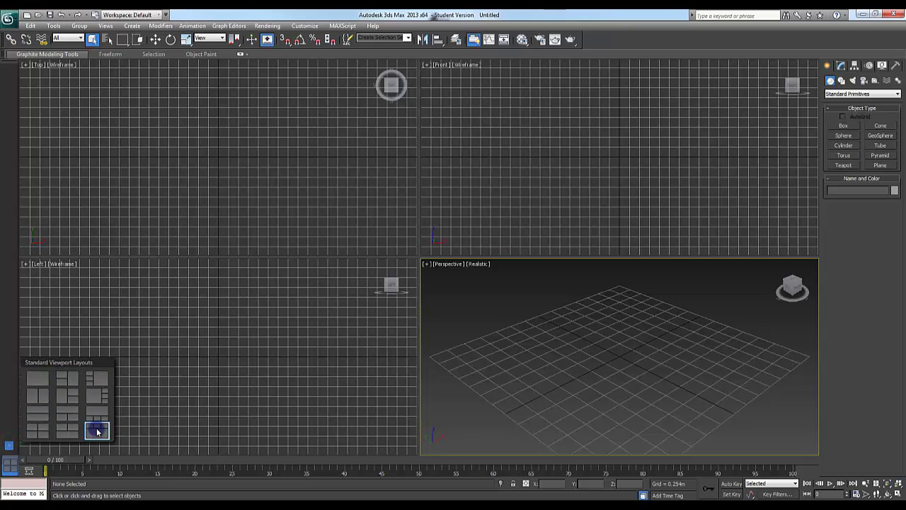
click(98, 431)
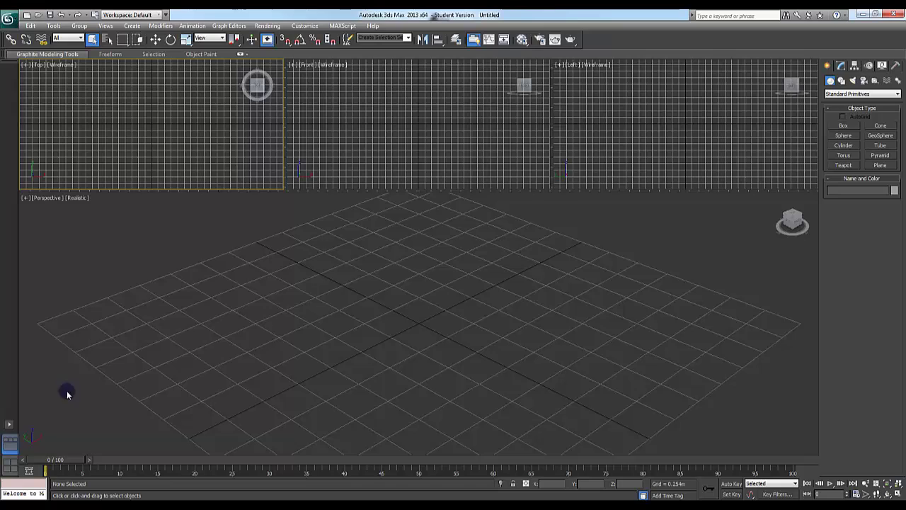
click(10, 424)
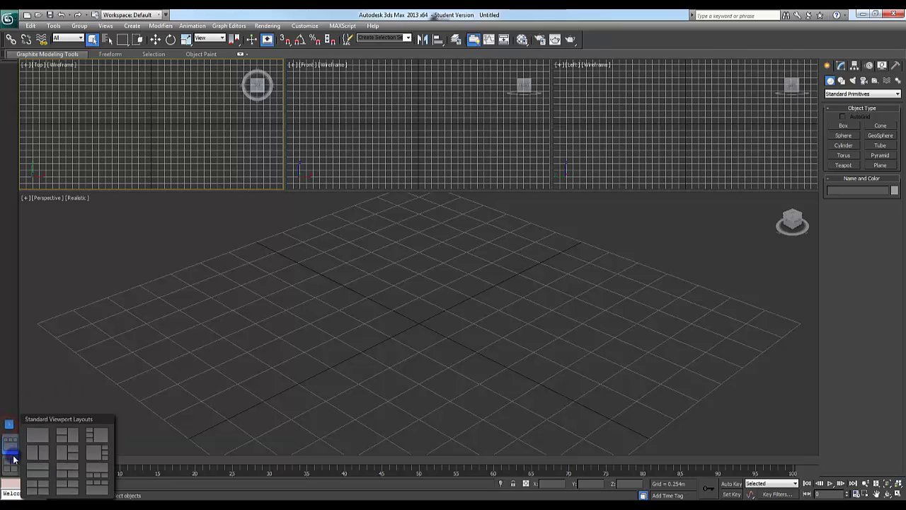
click(12, 459)
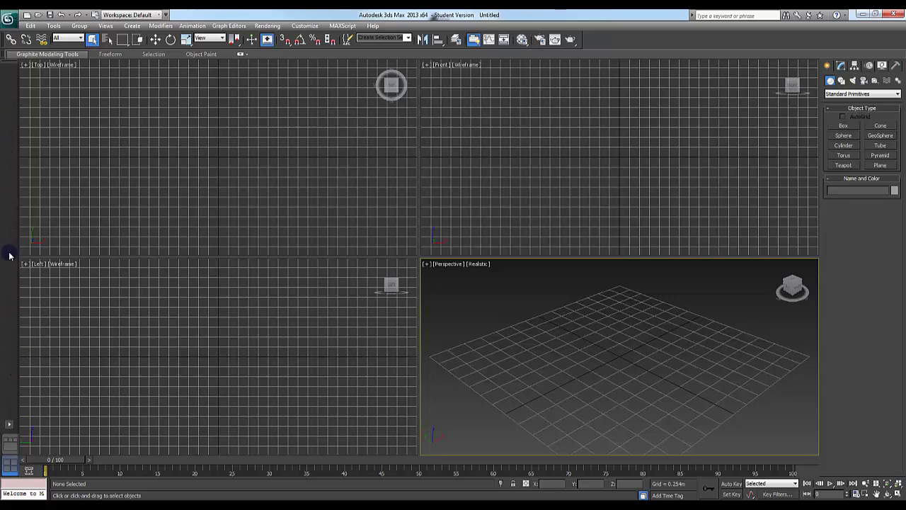
Hide the Viewport Layout Tabs bar from the interface.
right_click(611, 36)
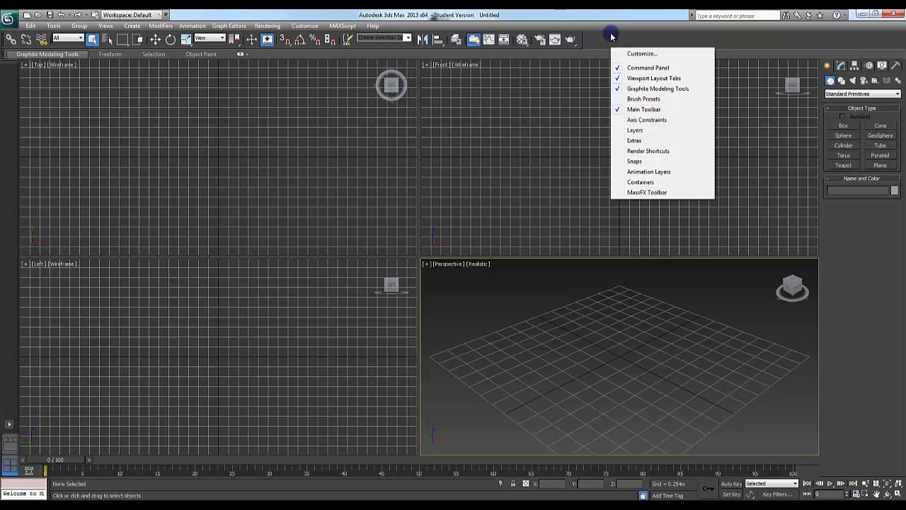
click(641, 25)
right_click(614, 35)
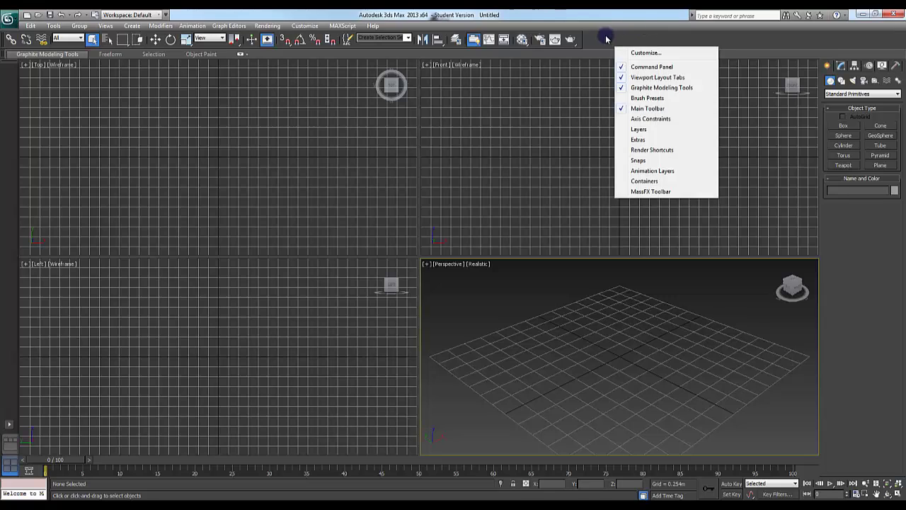
click(648, 76)
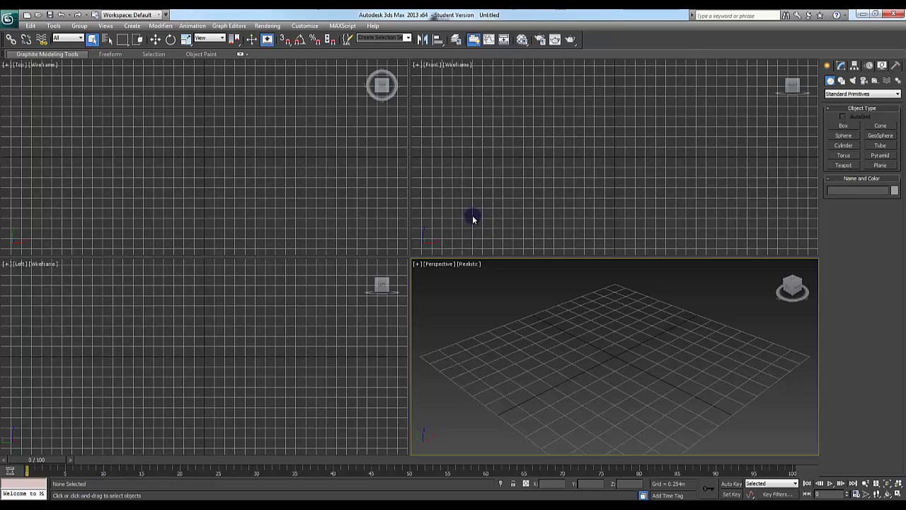
Cycle the active viewport repeatedly through Front, Top, Left and Perspective, ending on Perspective.
click(432, 172)
click(319, 202)
click(290, 328)
click(449, 322)
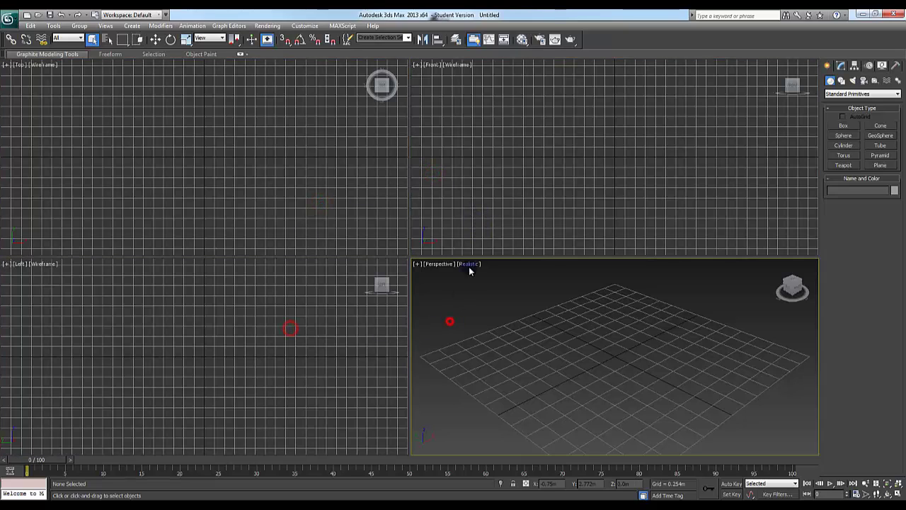
click(473, 205)
click(323, 202)
click(279, 325)
click(458, 316)
click(469, 225)
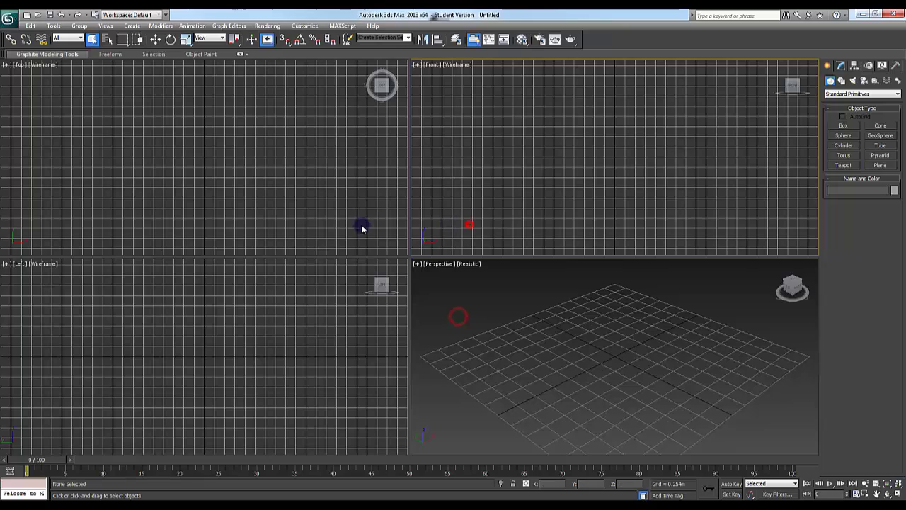
click(361, 227)
click(324, 340)
click(506, 350)
click(494, 226)
click(318, 227)
click(323, 327)
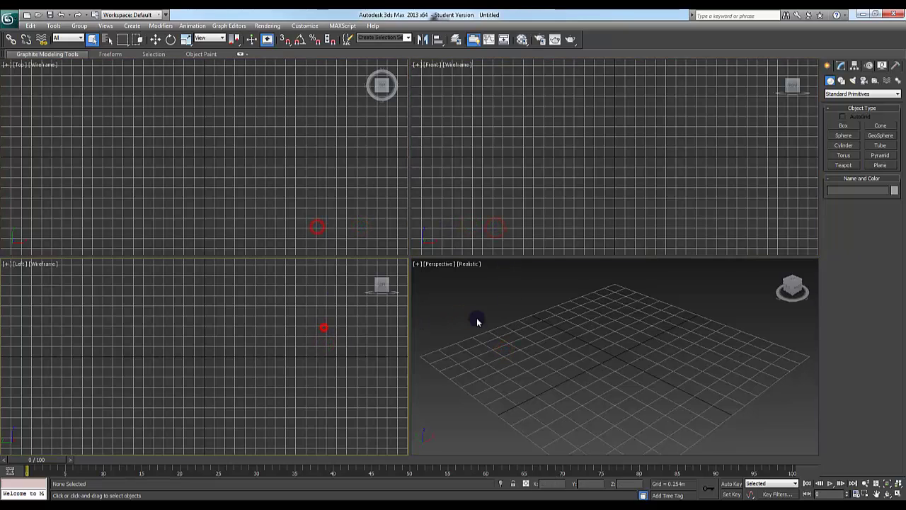
click(477, 322)
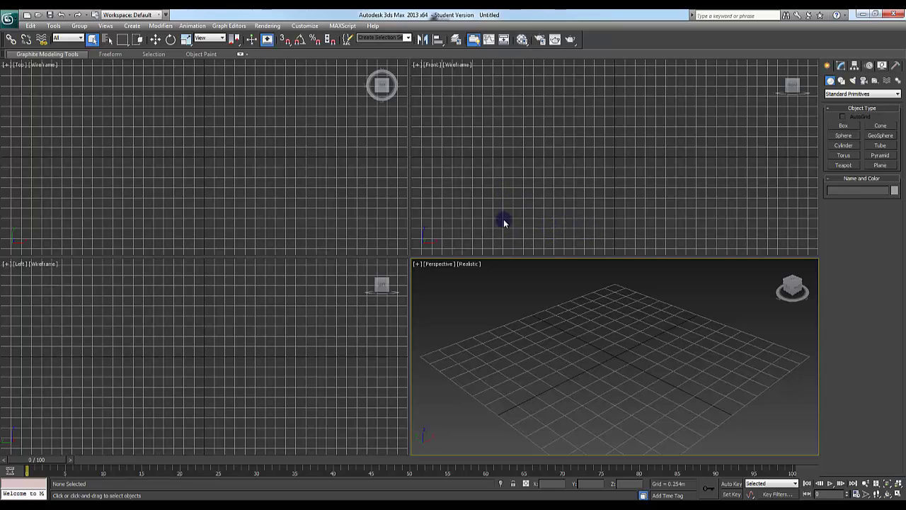
click(479, 223)
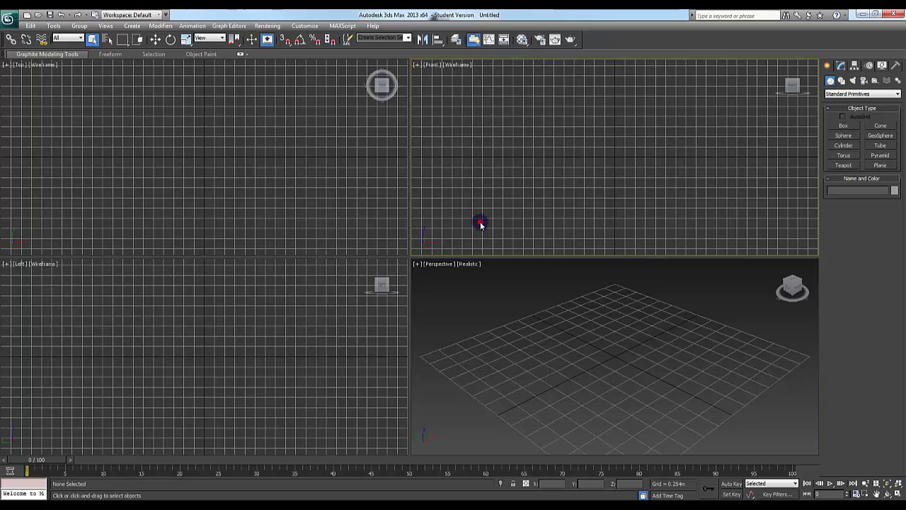
click(325, 223)
click(296, 324)
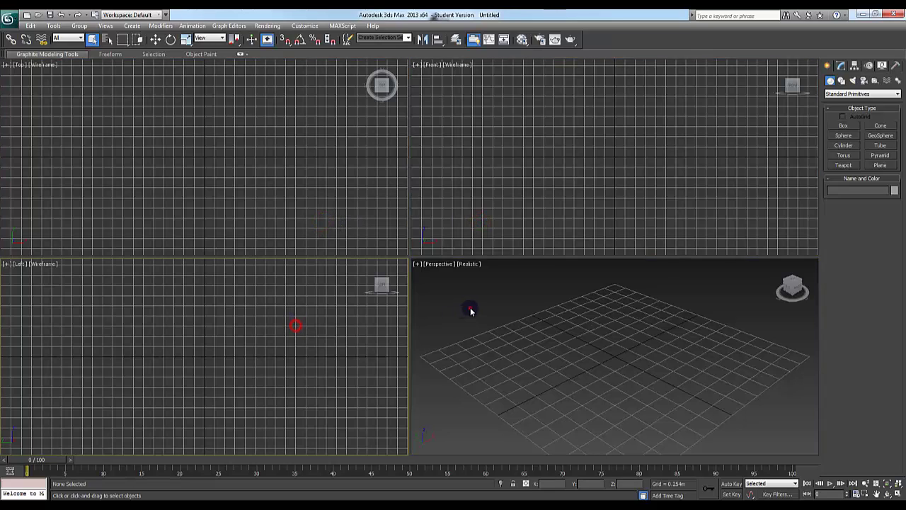
click(470, 308)
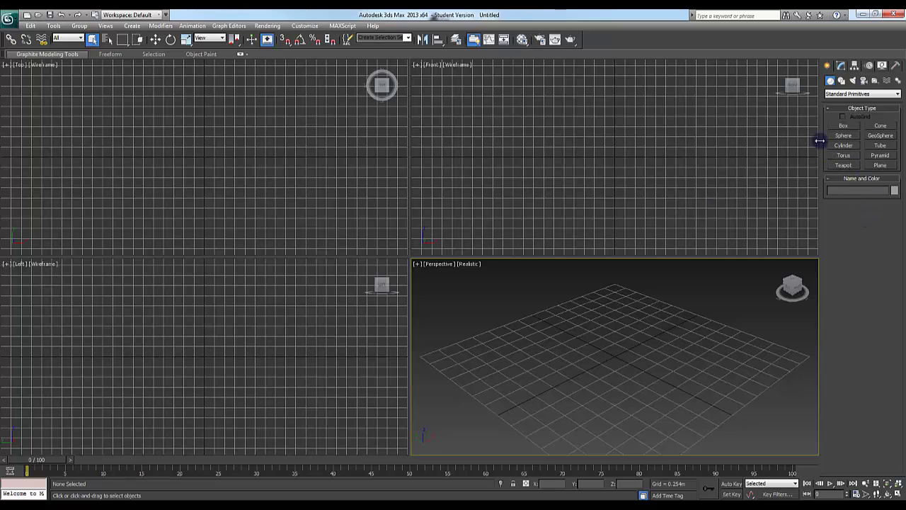
Create a box about 0.97 m long, 0.98 m wide and 0.89 m high around the grid centre in the Perspective viewport, and deselect it.
click(841, 66)
click(828, 66)
click(840, 127)
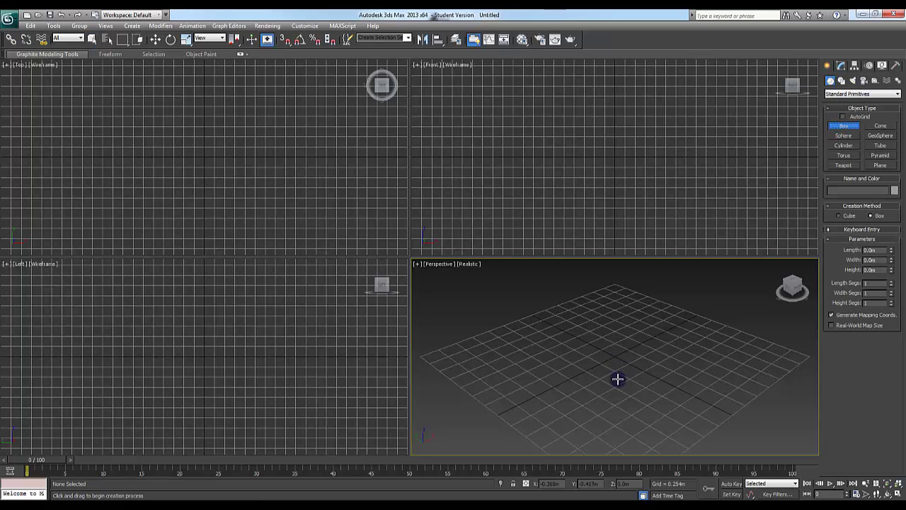
drag(614, 384, 614, 333)
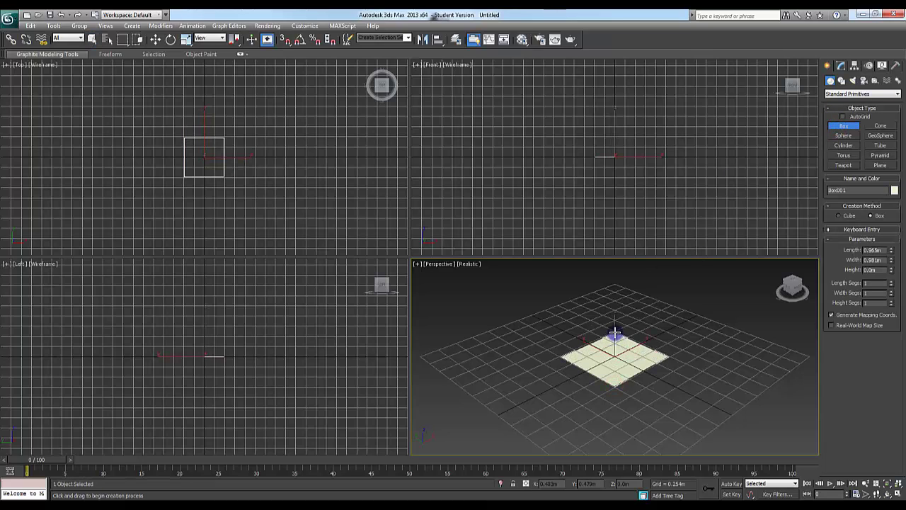
click(621, 257)
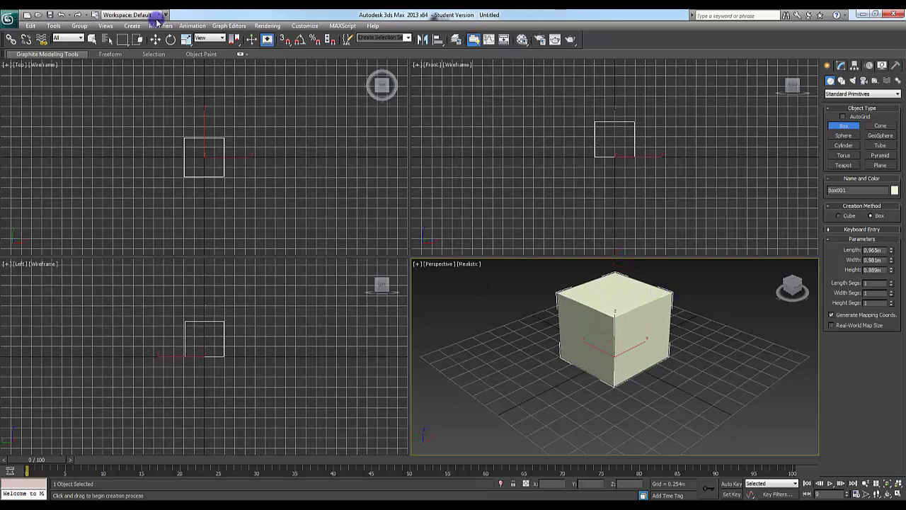
click(92, 39)
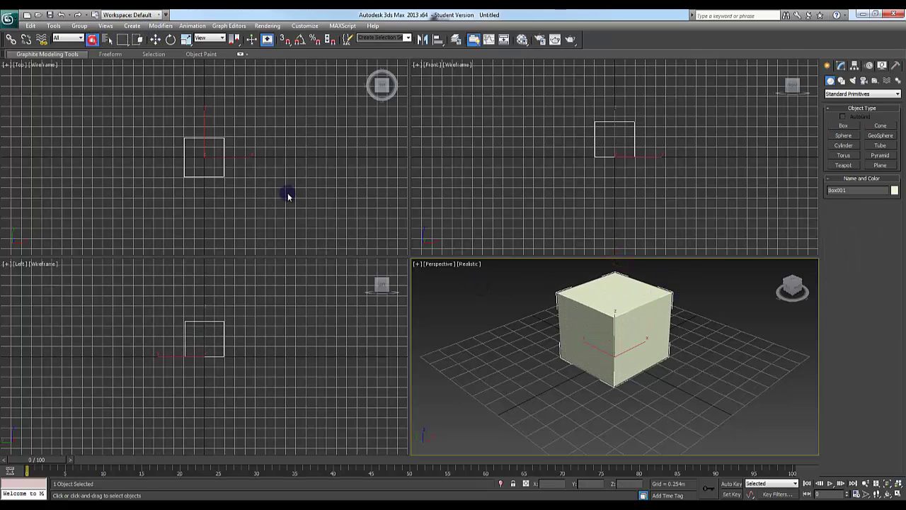
click(499, 303)
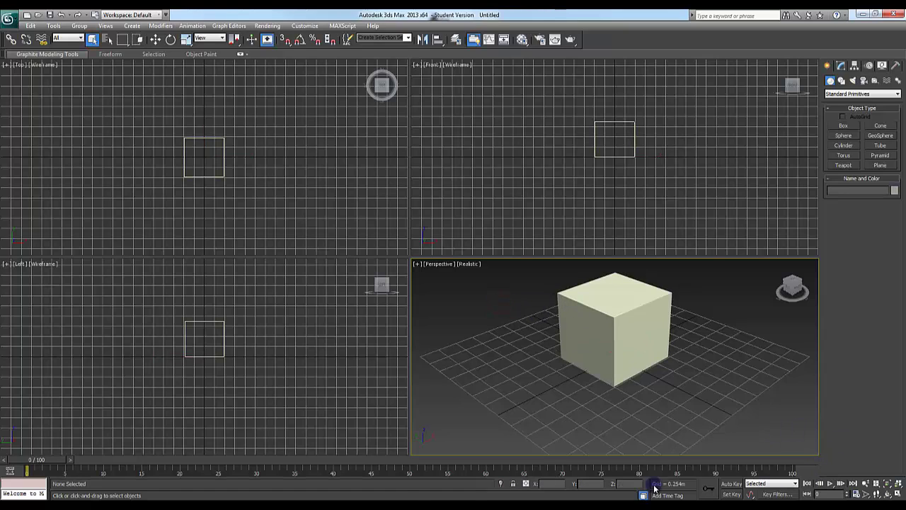
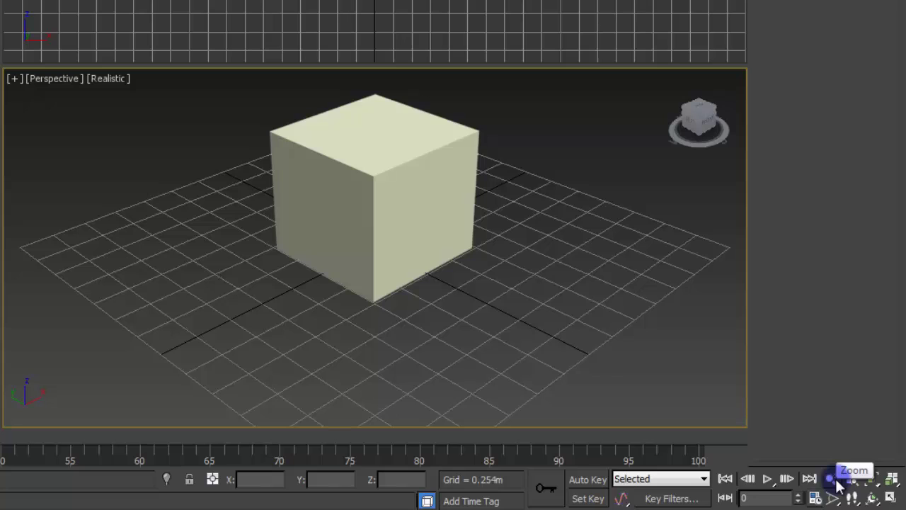
Zoom in on the box in the Perspective viewport alone, and zoom in all viewports together.
click(832, 480)
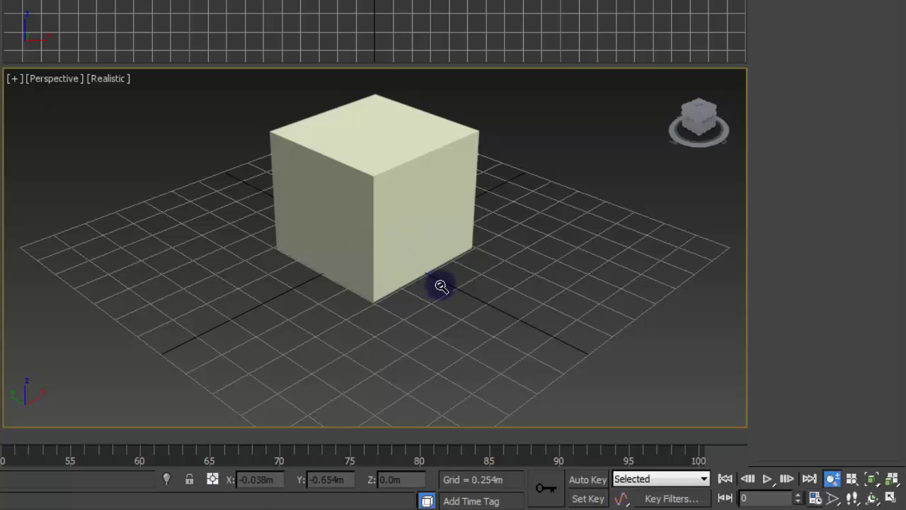
drag(440, 283, 548, 330)
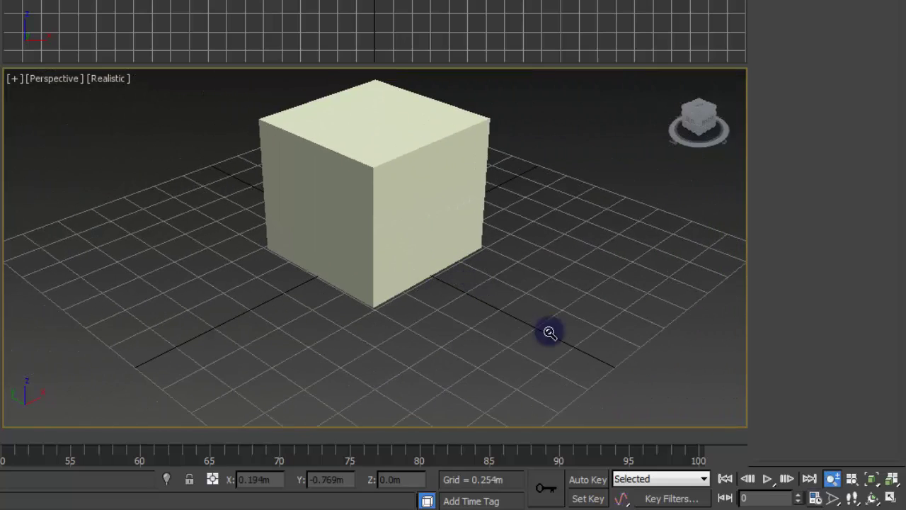
click(852, 481)
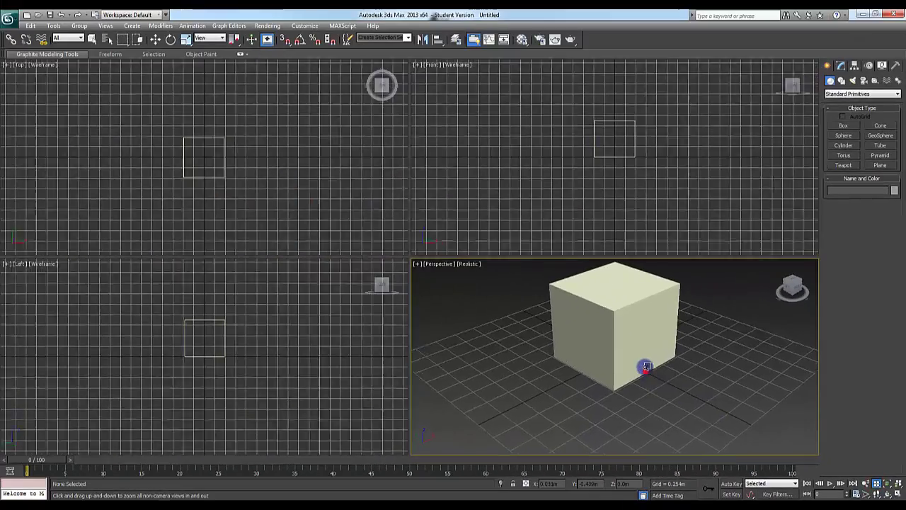
drag(429, 274, 432, 232)
drag(647, 348, 654, 366)
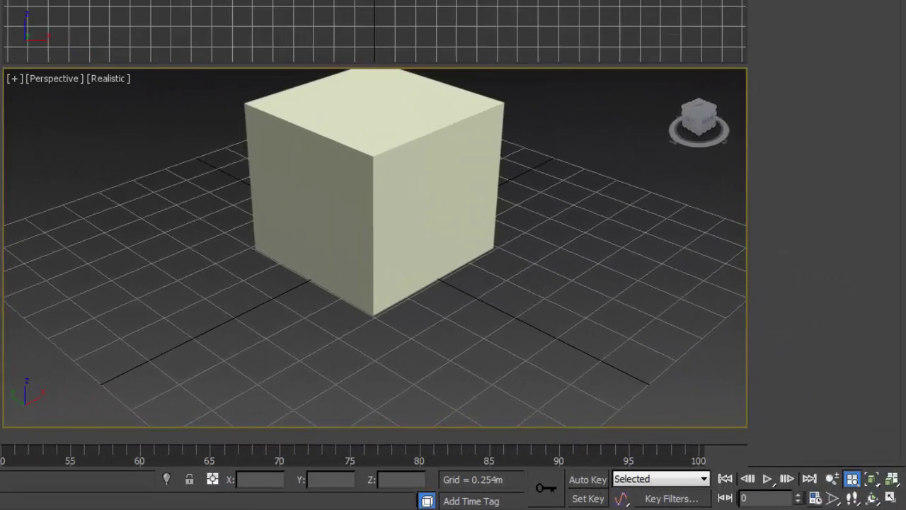
Select the box, fit it to the Perspective viewport with Zoom Extents, and fit it in every viewport with Zoom Extents All.
click(378, 157)
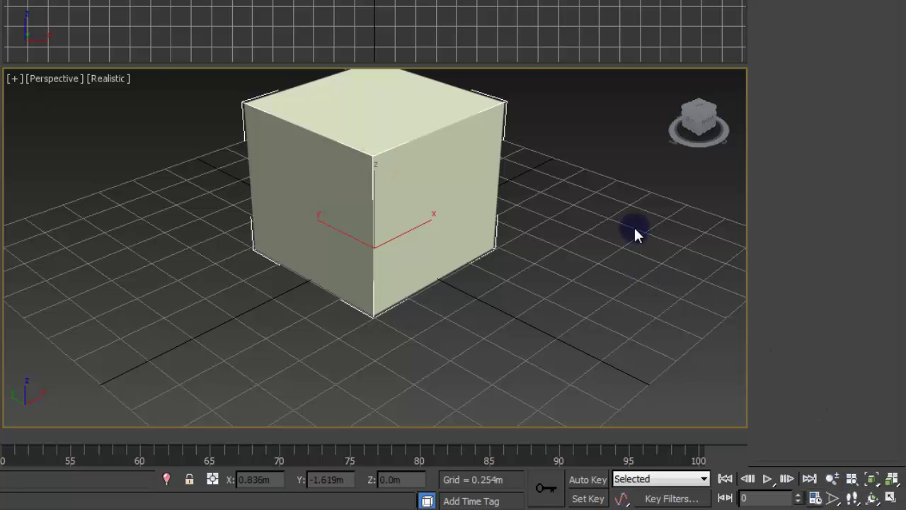
click(871, 479)
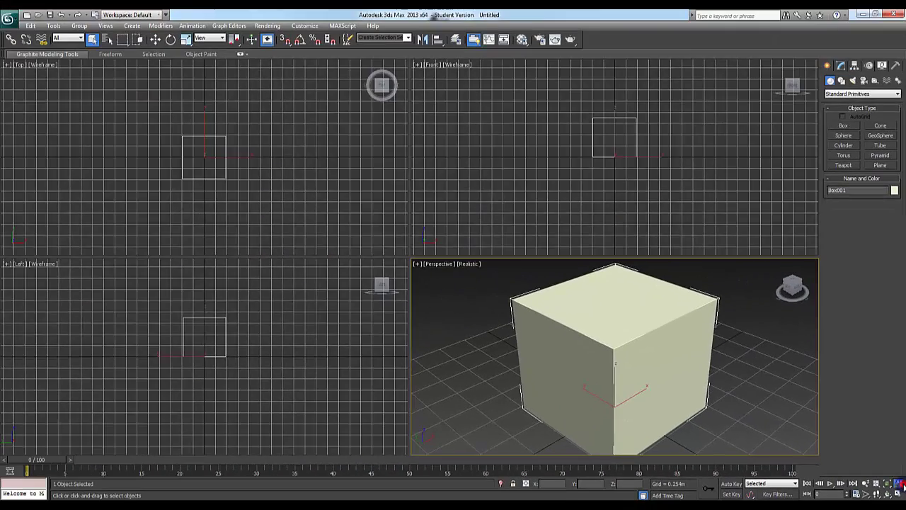
click(899, 484)
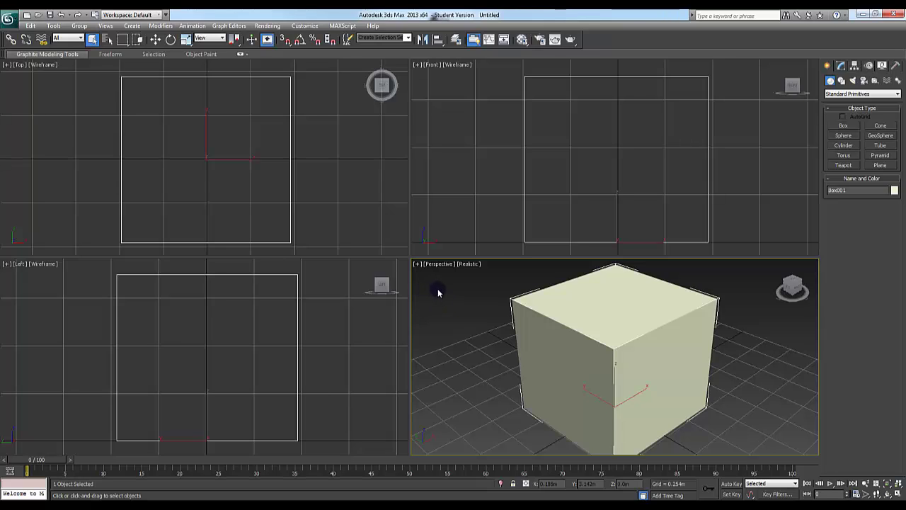
Deselect the box and cycle the active viewport twice through Front, Top, Left and Perspective, ending on Perspective.
click(431, 209)
click(383, 202)
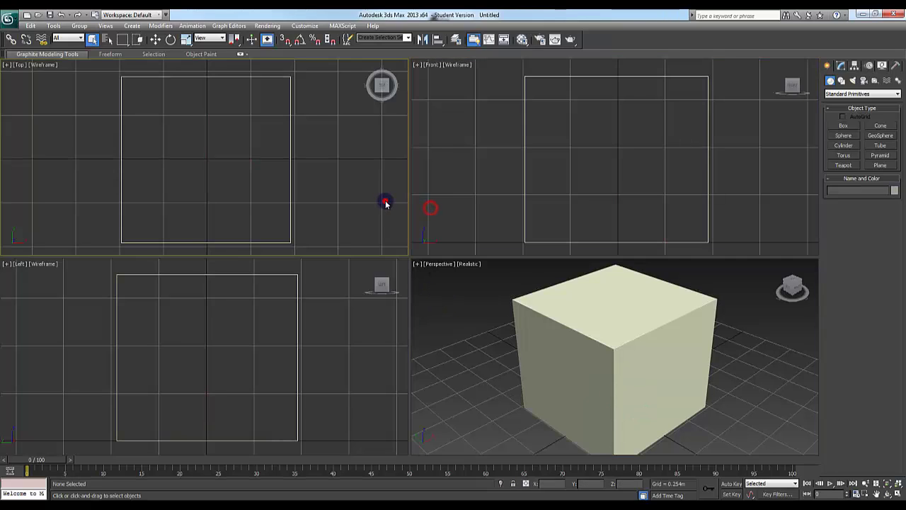
click(352, 296)
click(437, 304)
click(418, 207)
click(357, 209)
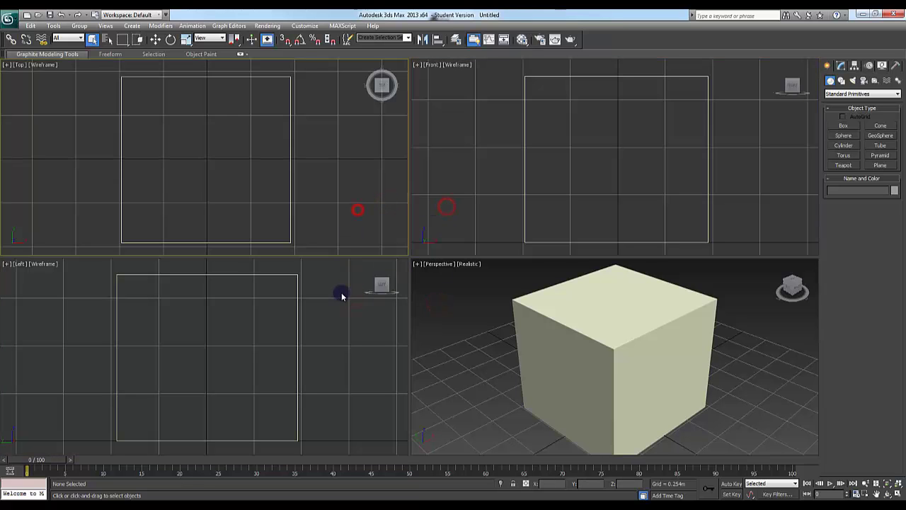
click(342, 293)
click(450, 296)
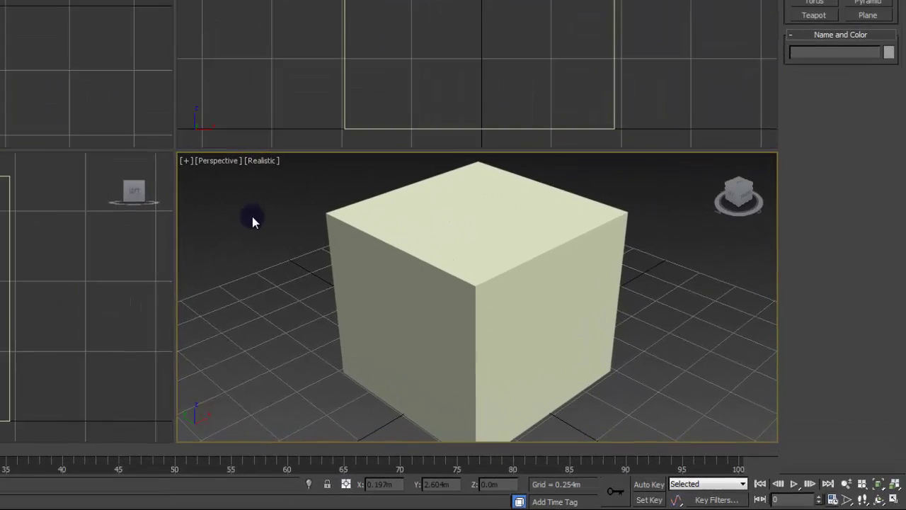
Zoom the Perspective viewport out and in, and orbit the view around the box with the ViewCube.
scroll(461, 304, down, 5)
scroll(300, 225, up, 8)
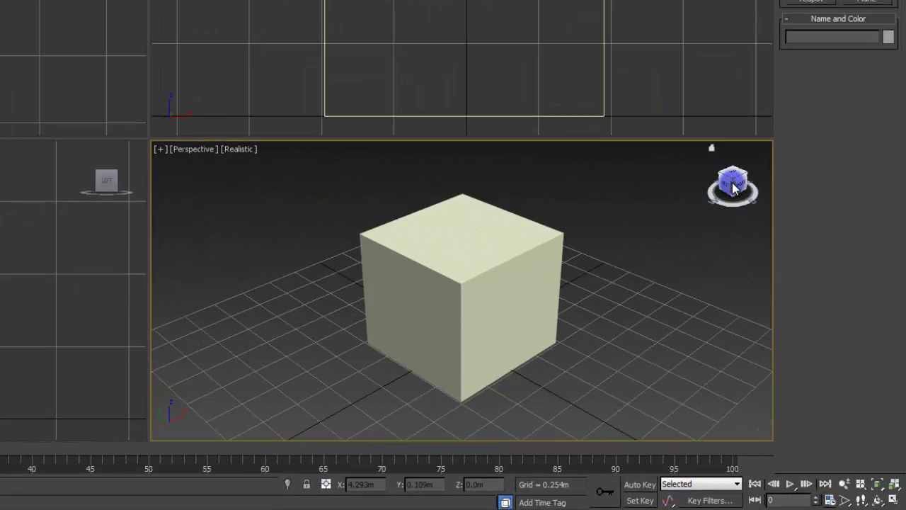
drag(733, 187, 779, 190)
drag(183, 168, 90, 189)
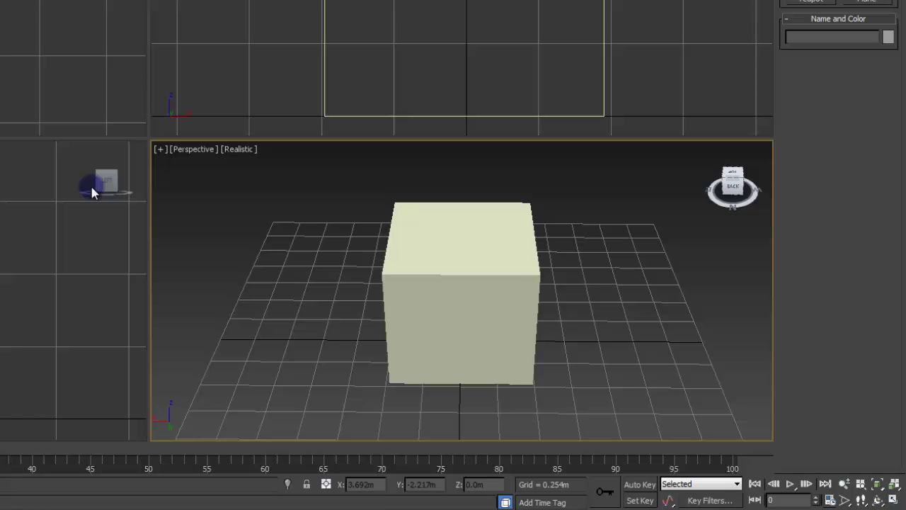
Use the ViewCube to show the box from the Back and Top in the Perspective viewport, and restore the home view.
click(735, 191)
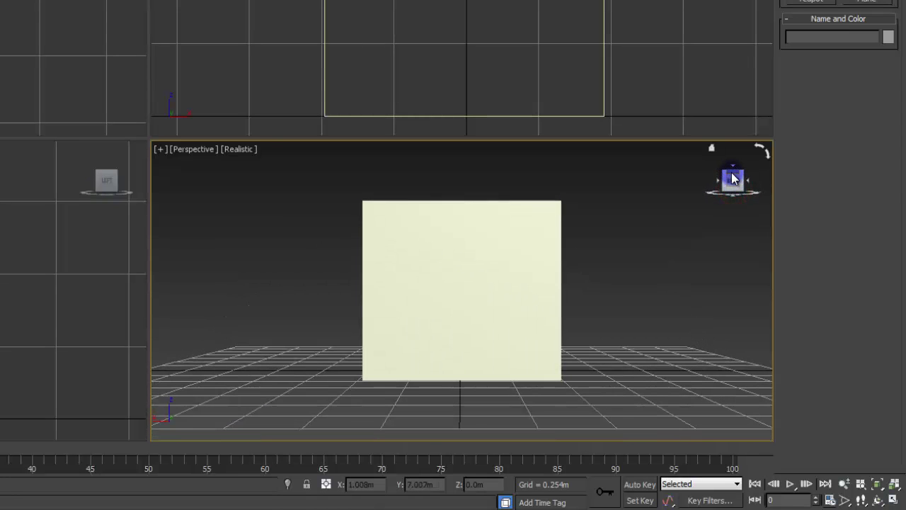
click(735, 176)
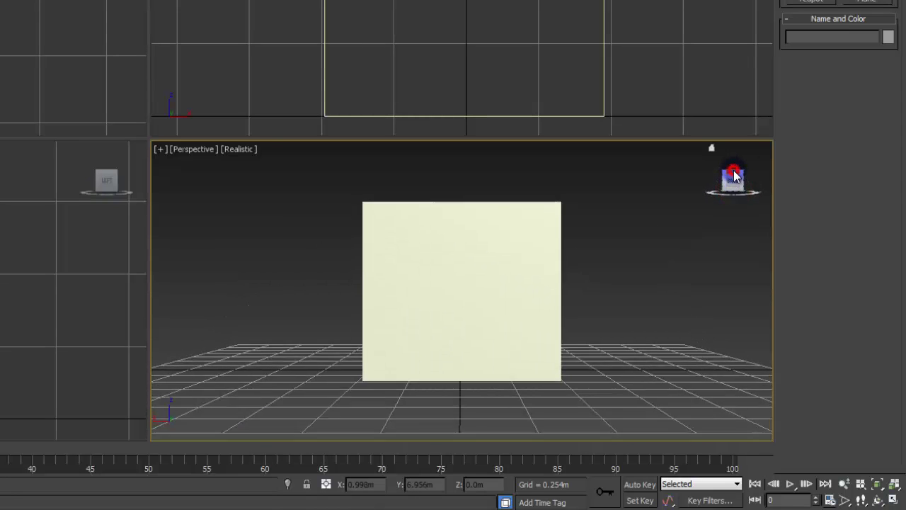
click(735, 179)
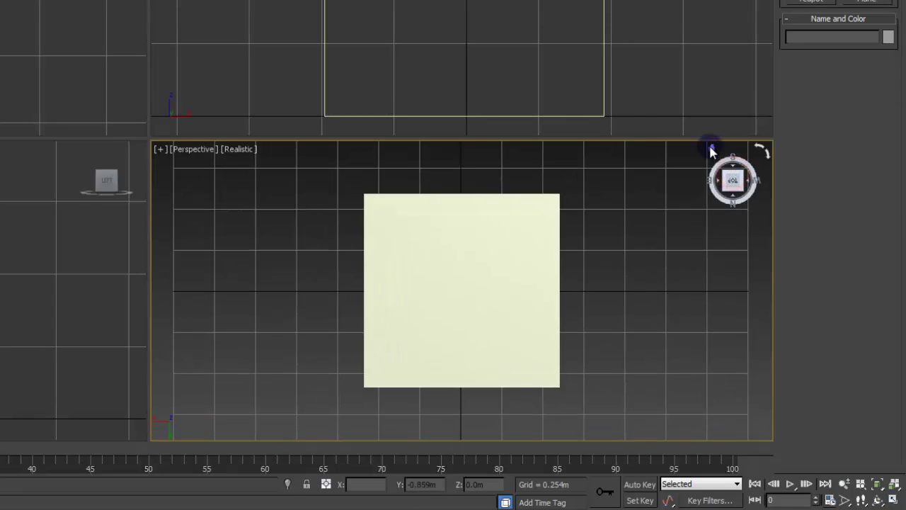
click(713, 150)
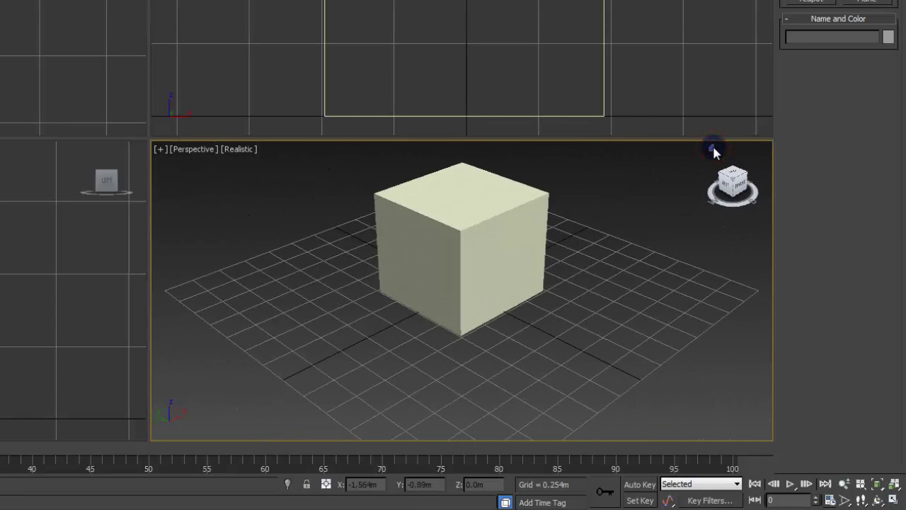